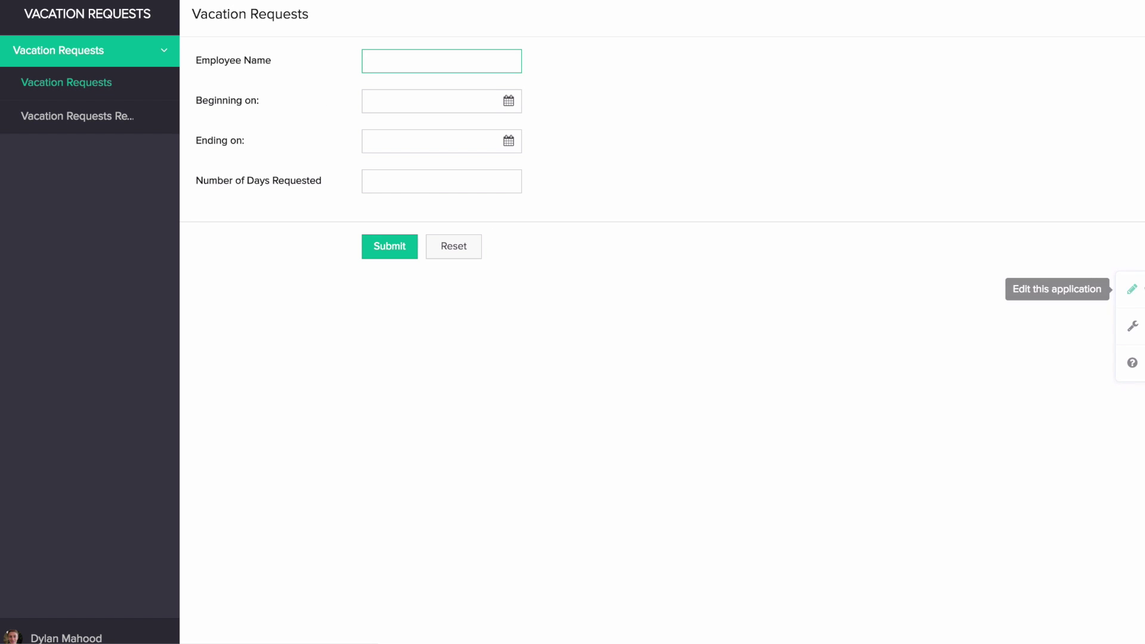
Step: Open the application for editing and start a new form from an imported file, attaching VacationRequestEmployeeInfo.csv from the computer
click(1134, 292)
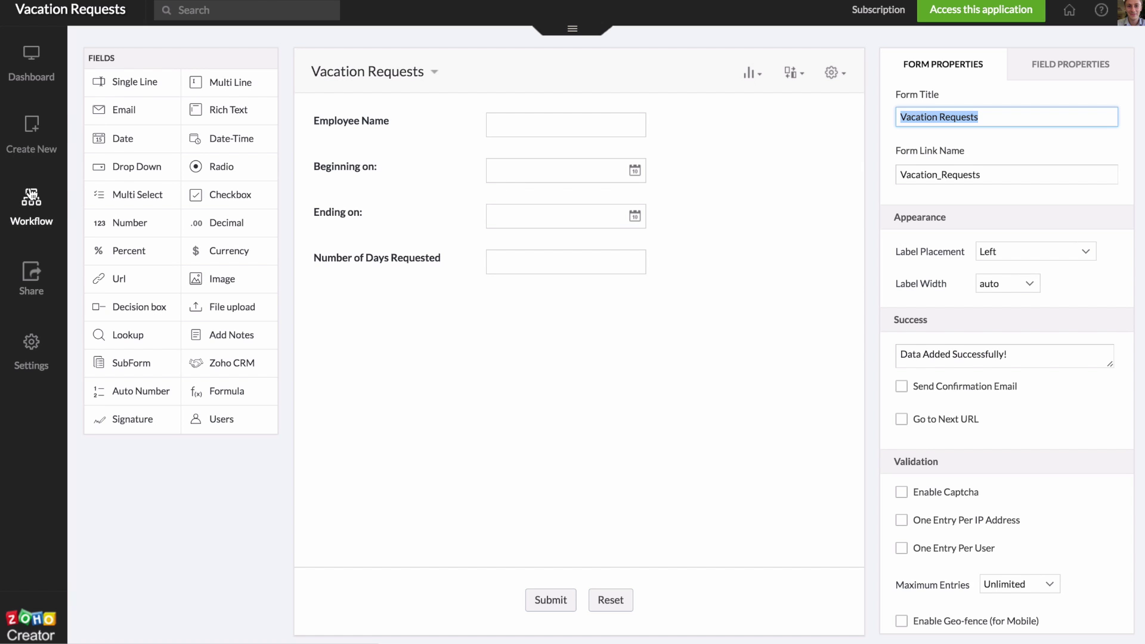
click(31, 147)
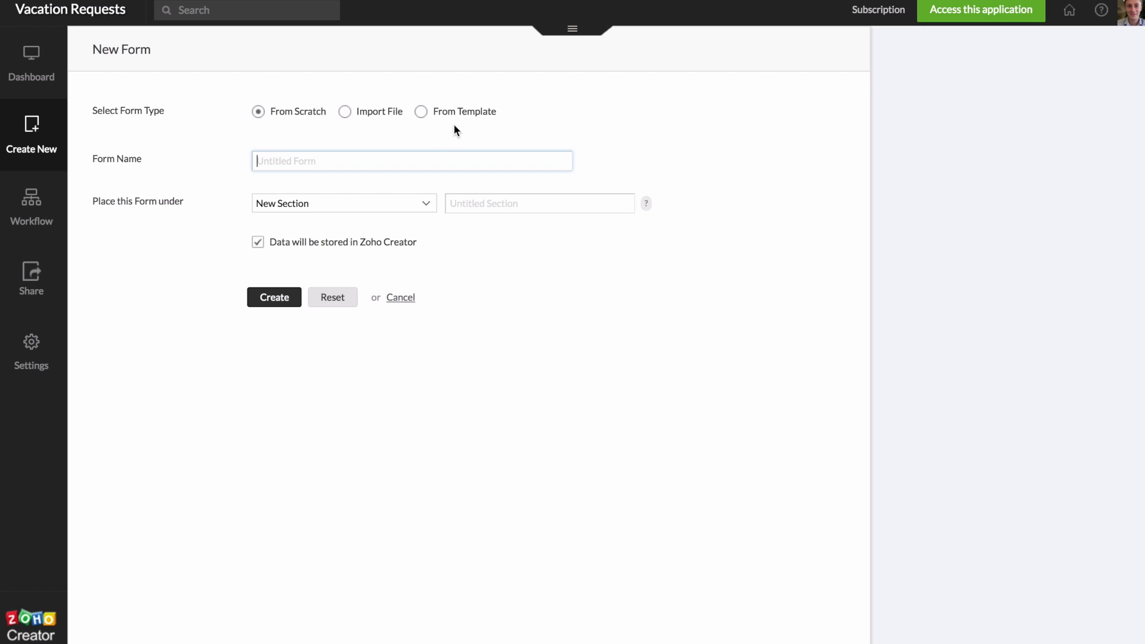
click(346, 112)
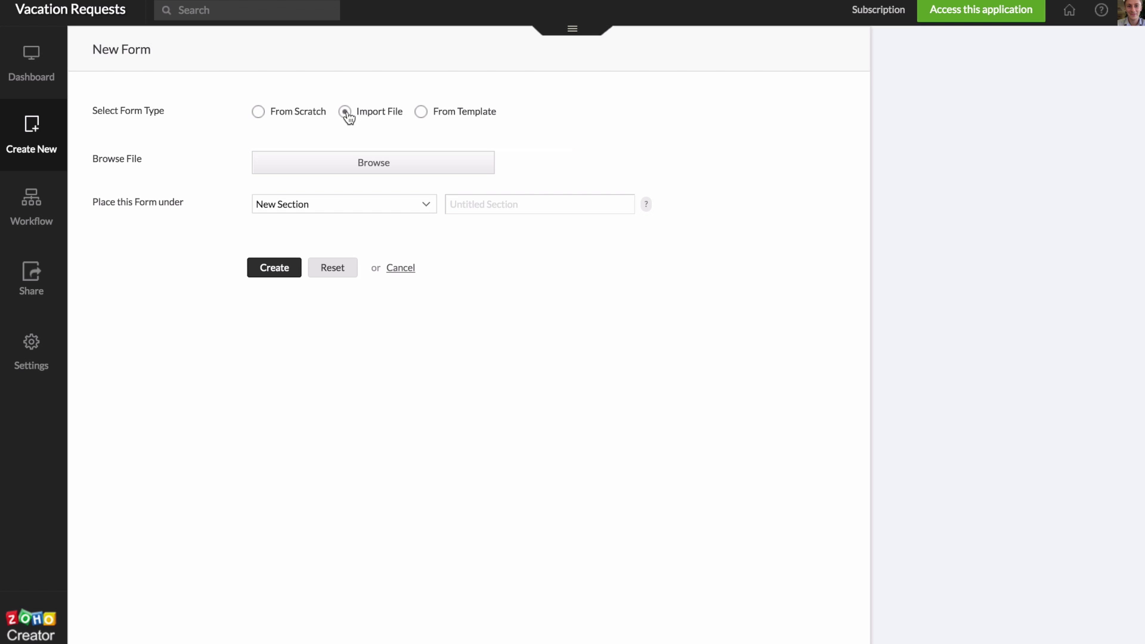
click(364, 163)
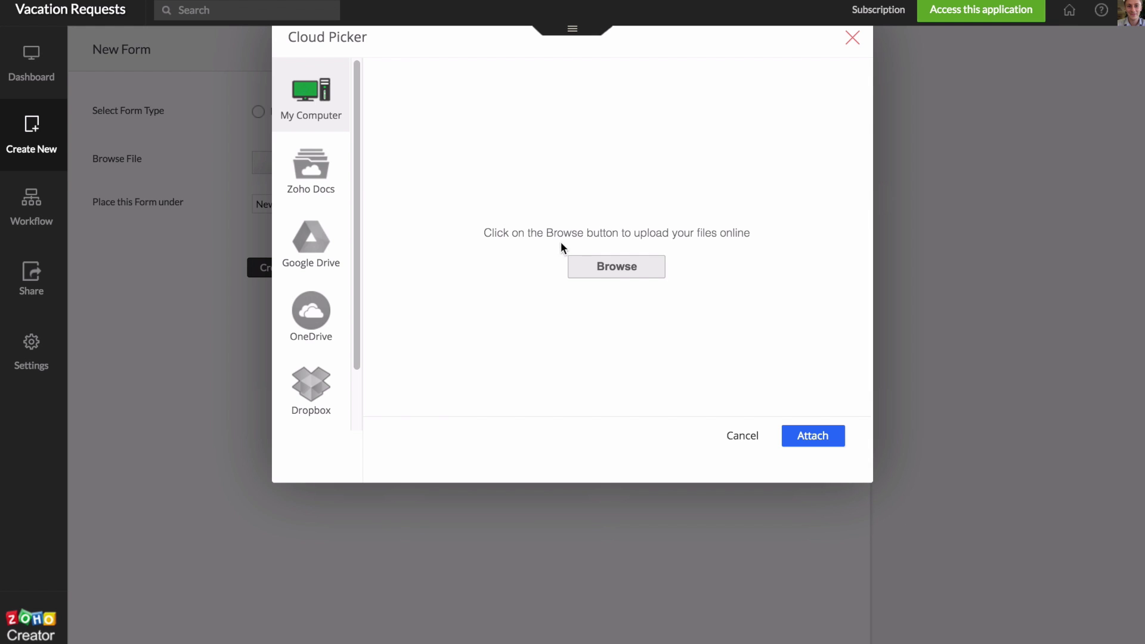
click(614, 285)
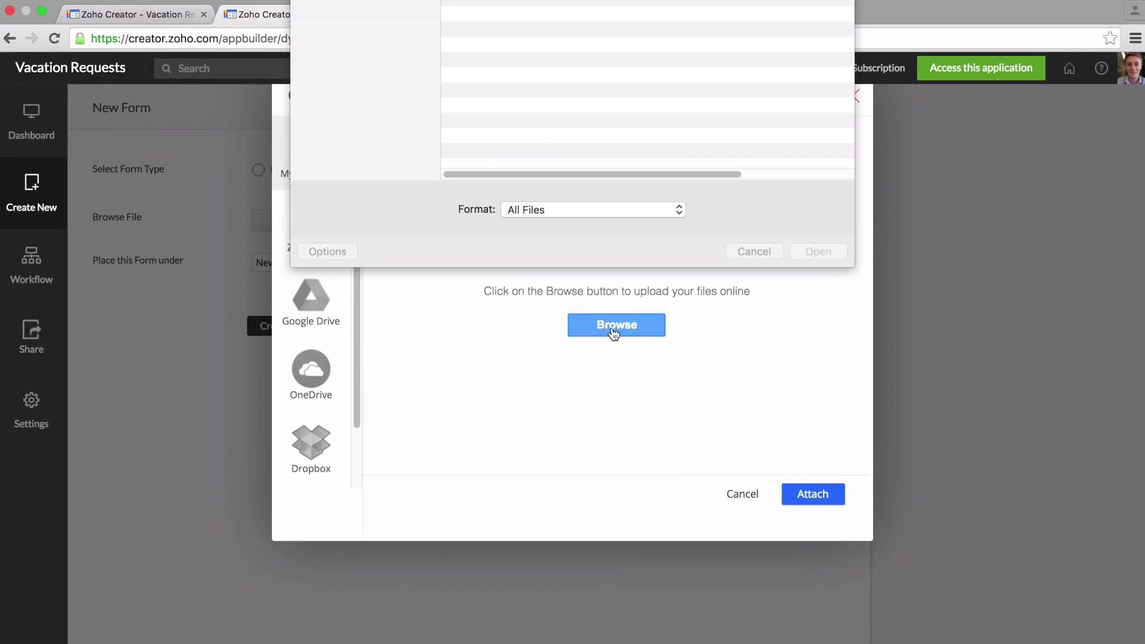
click(547, 4)
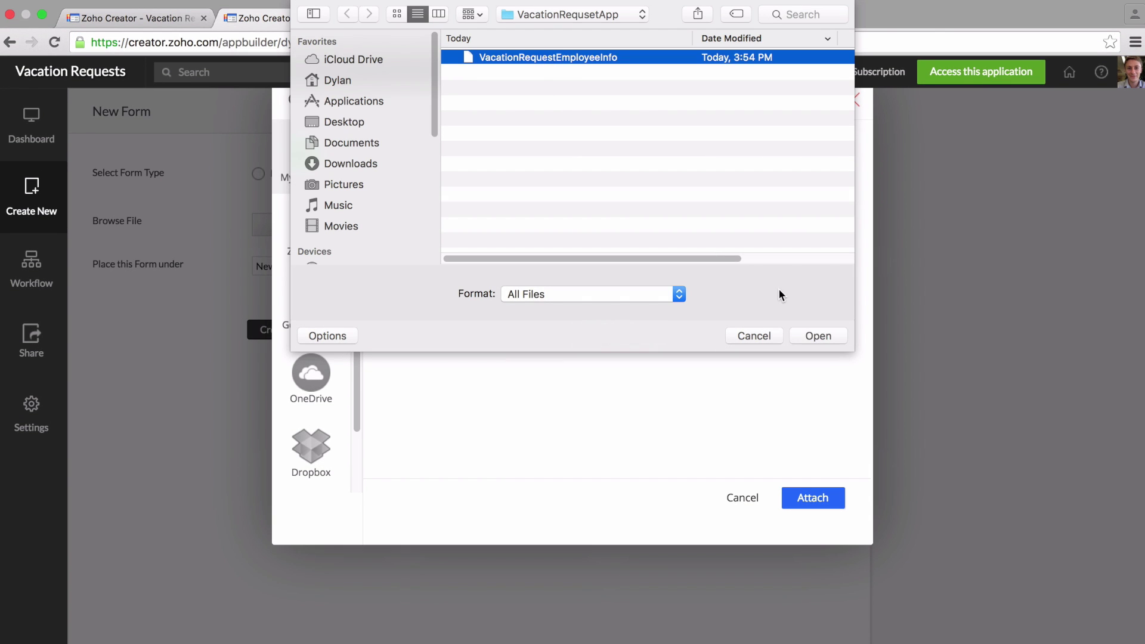
click(815, 336)
click(817, 488)
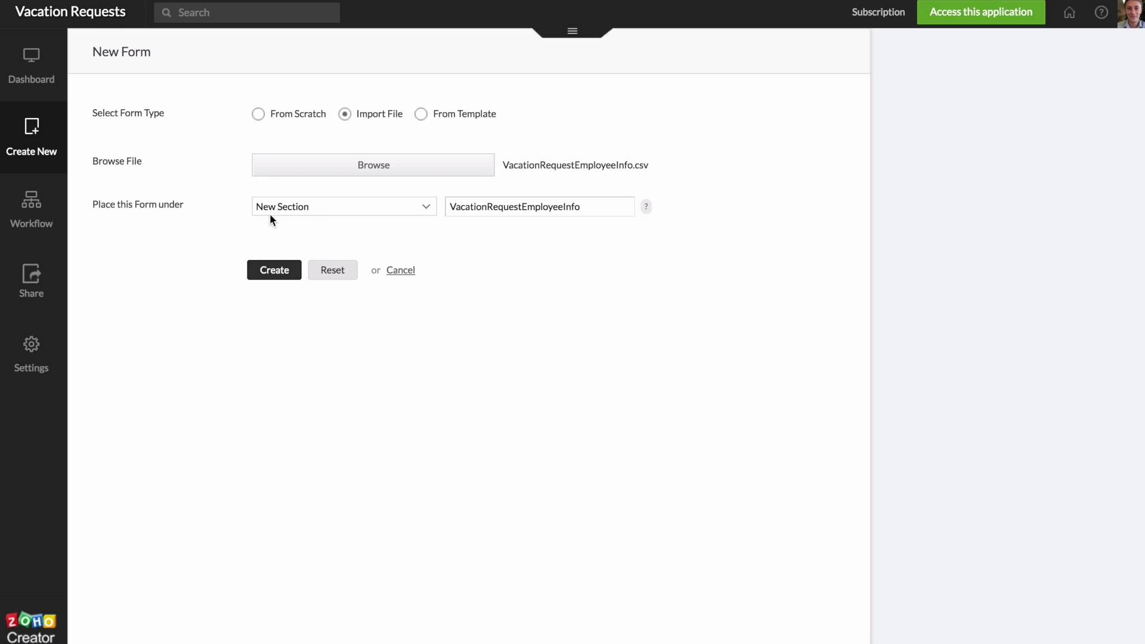
Step: Place the imported form under a new section named Employee Information and create it
click(289, 209)
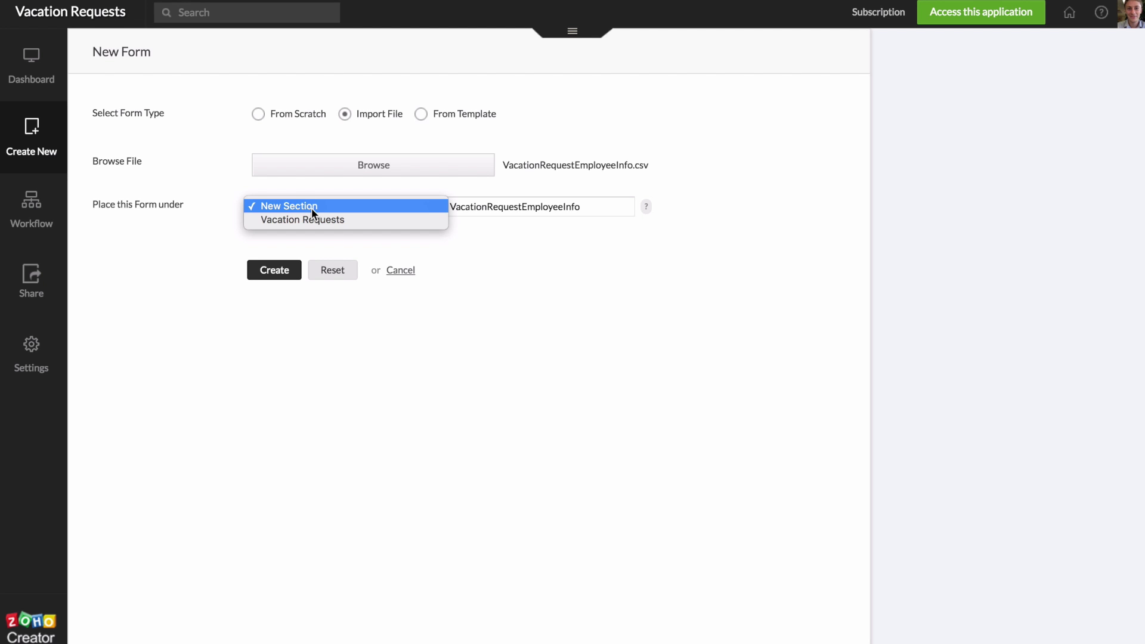
click(349, 206)
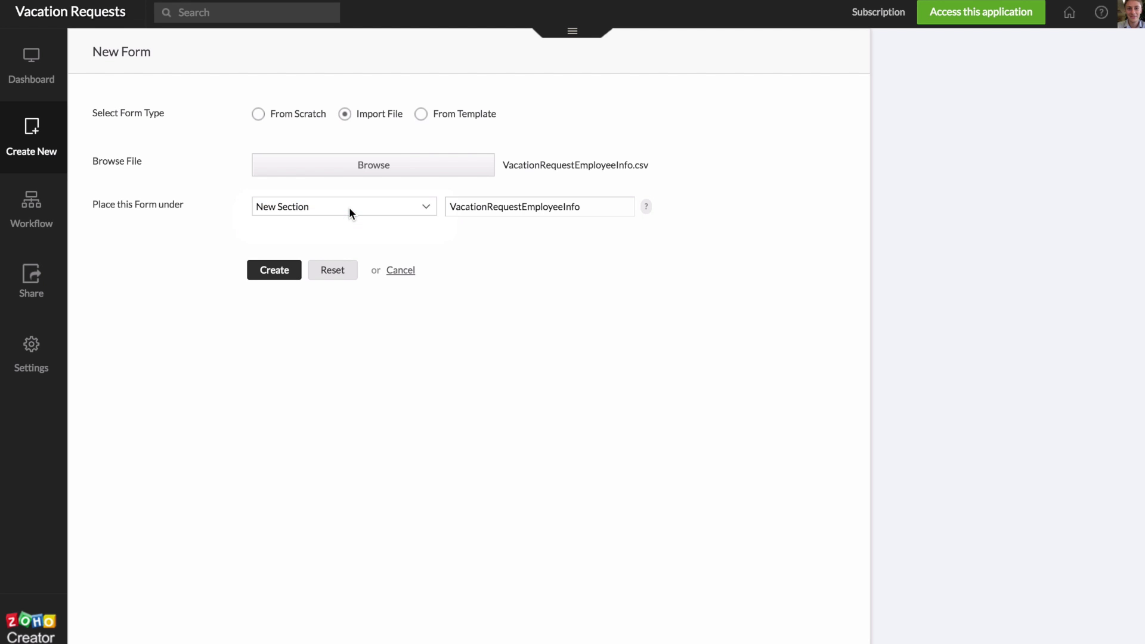
drag(584, 209, 415, 216)
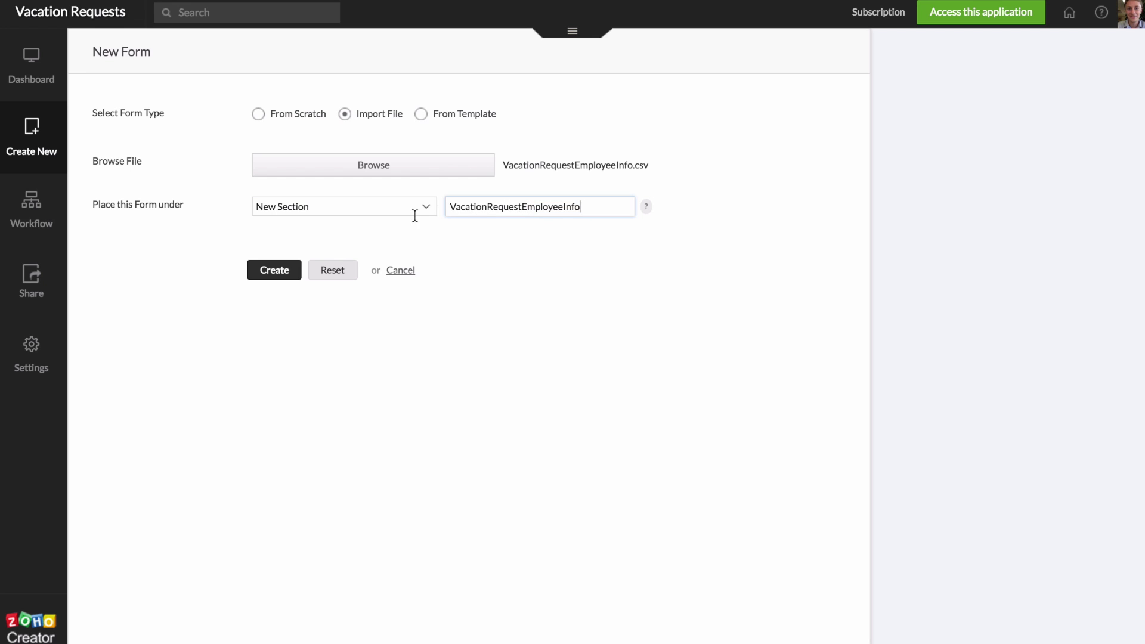
drag(596, 206, 435, 205)
key(BackSpace)
text(Emp)
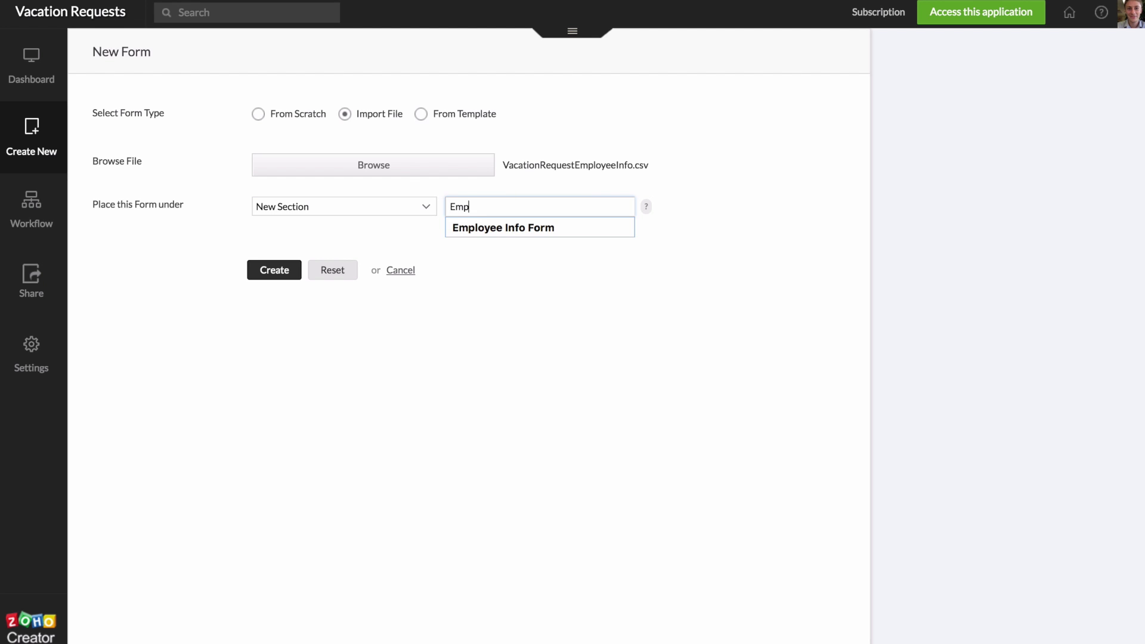
text(loyee Information)
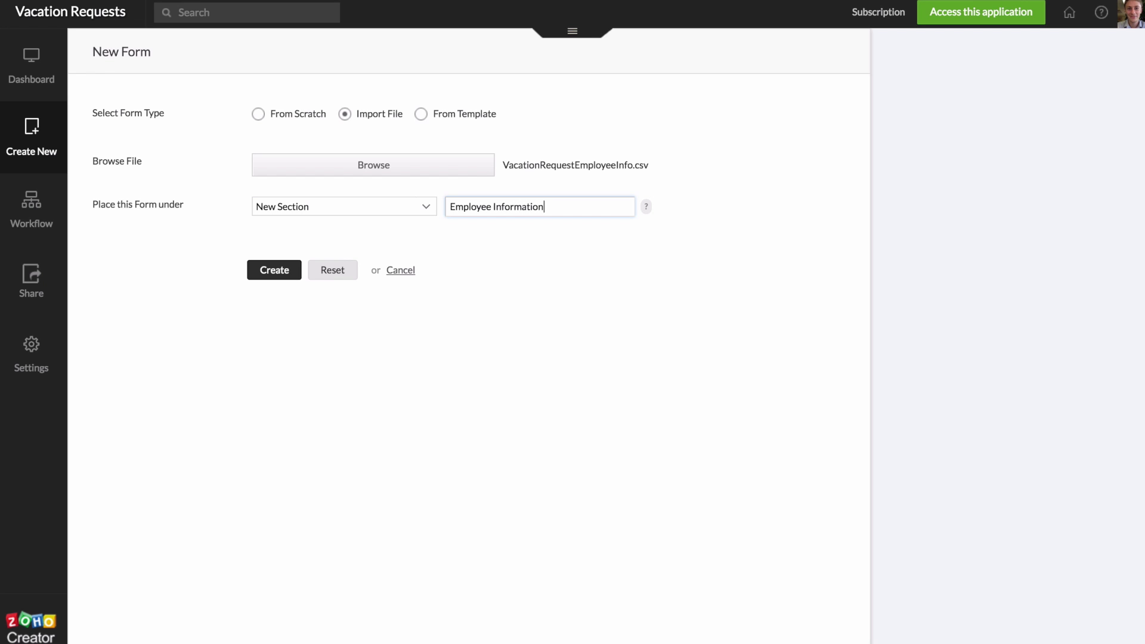
click(276, 271)
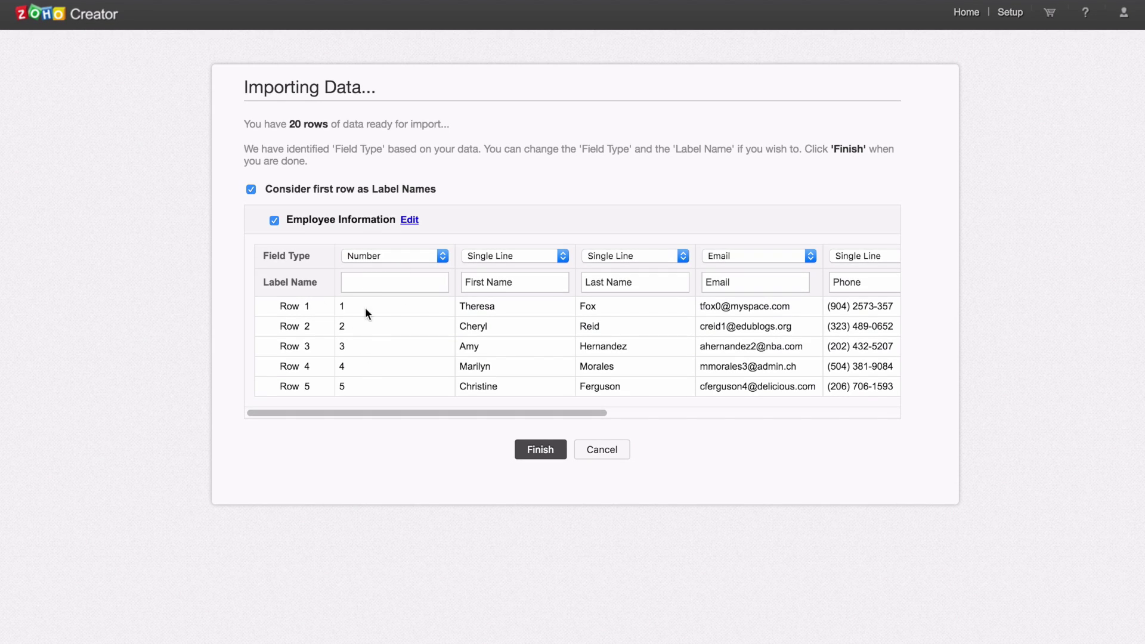
Step: Import the employee data with the unlabelled first column set to Do not import and the Postal field type set to Single Line
click(388, 253)
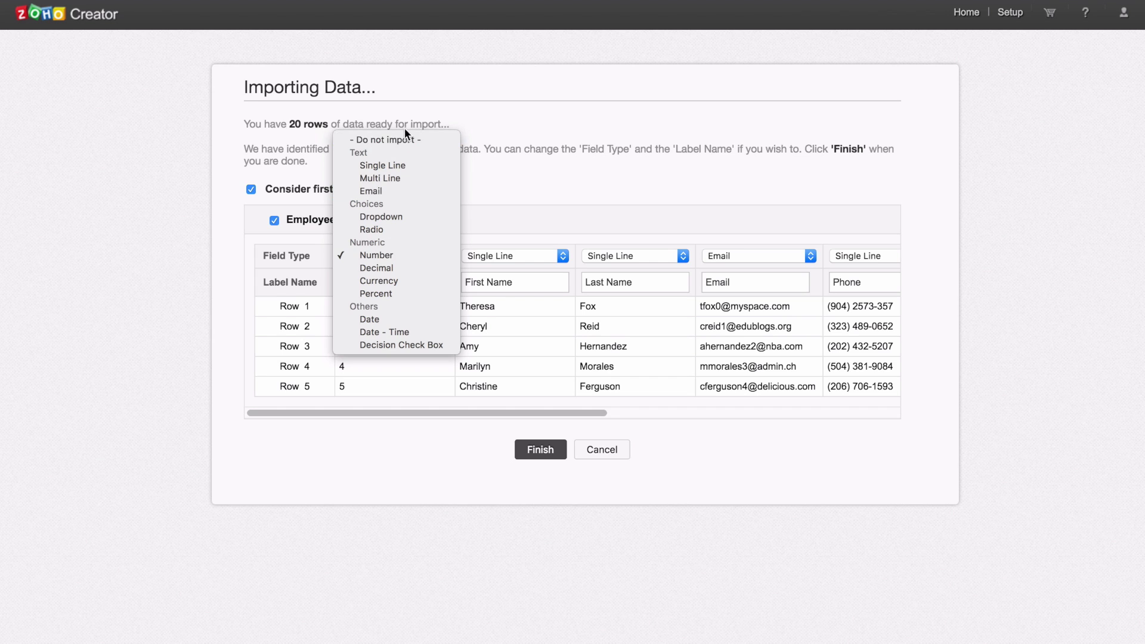
key(Escape)
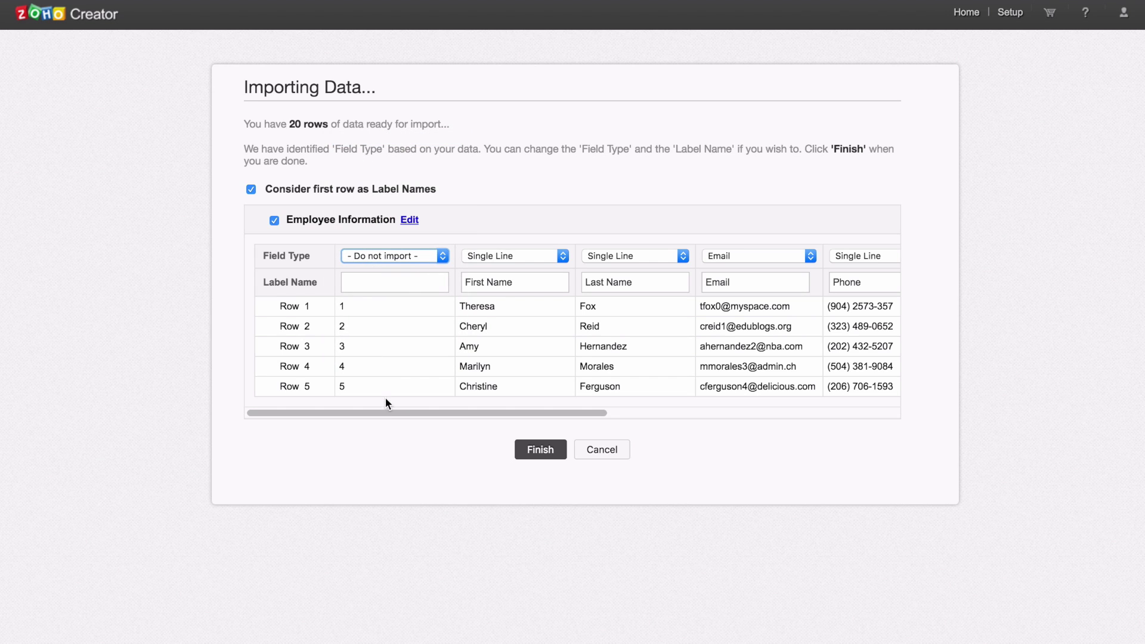
drag(393, 412, 484, 412)
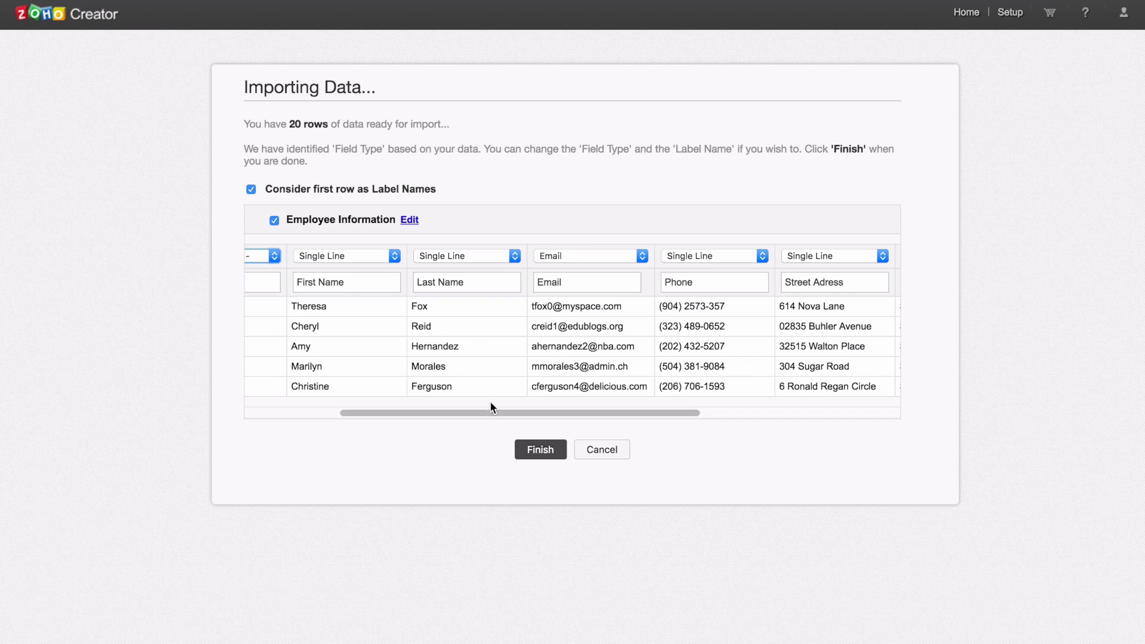
drag(491, 413, 541, 411)
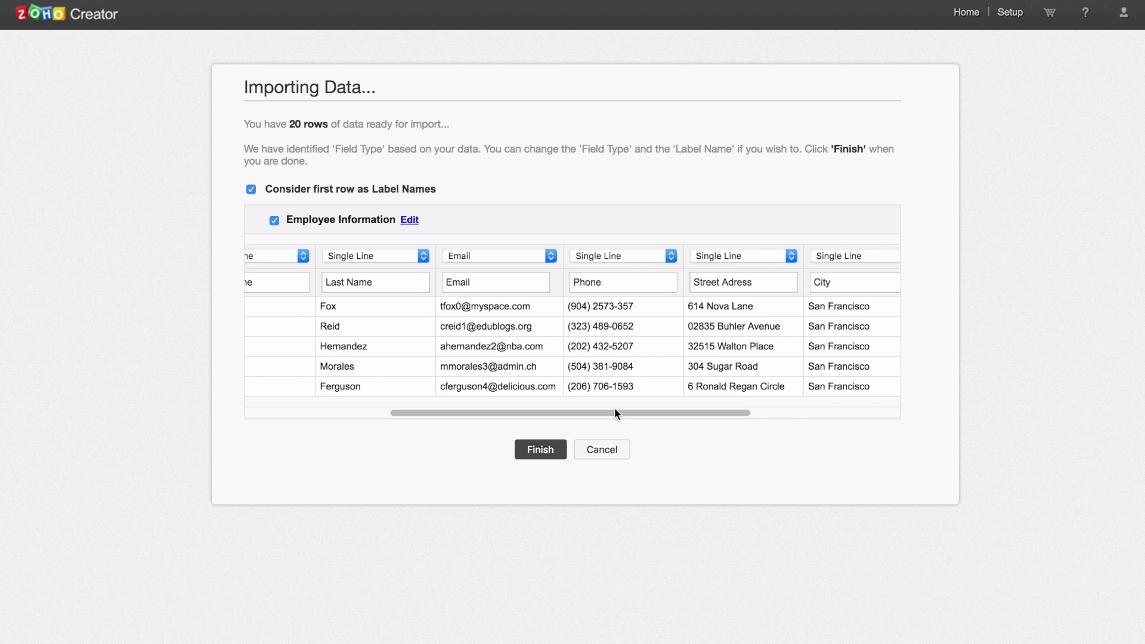
drag(615, 412, 681, 413)
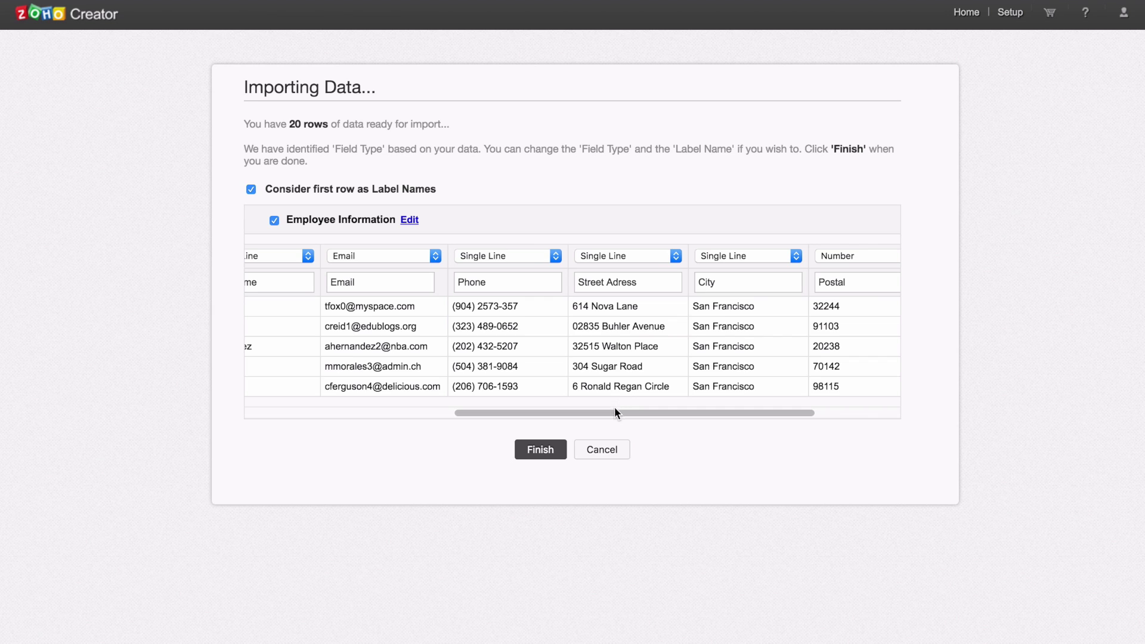
drag(613, 412, 745, 409)
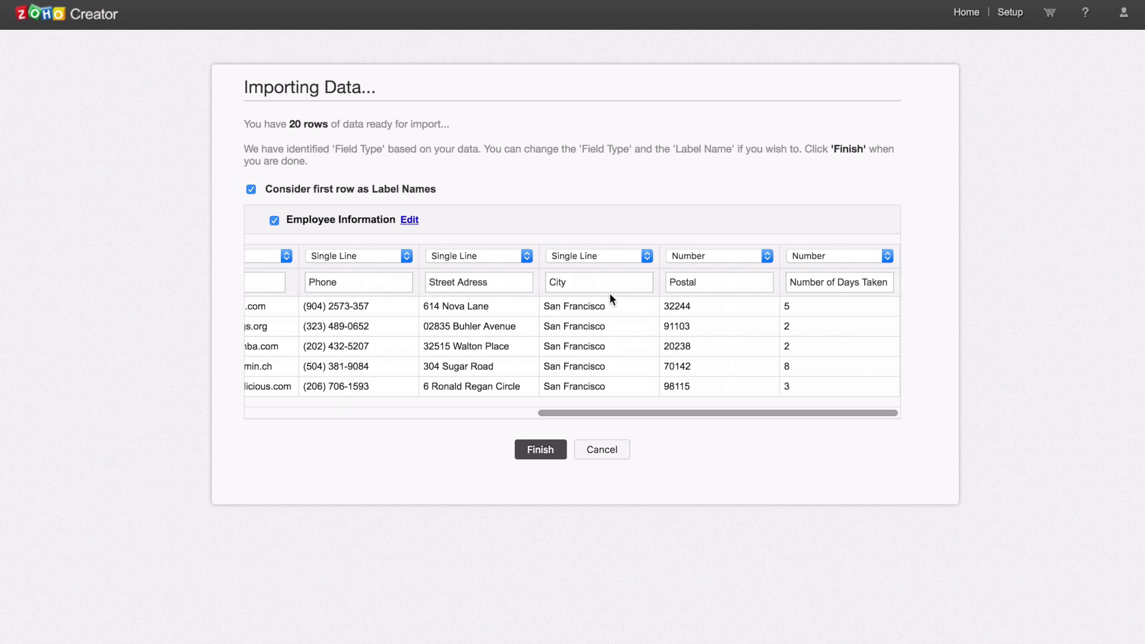
click(710, 253)
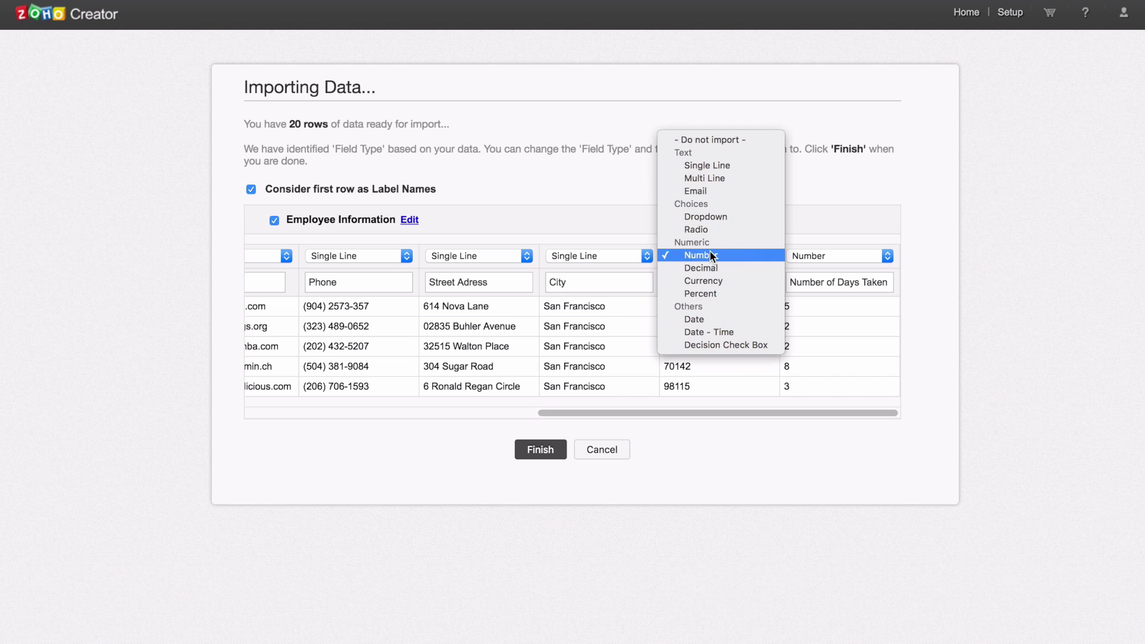
click(727, 165)
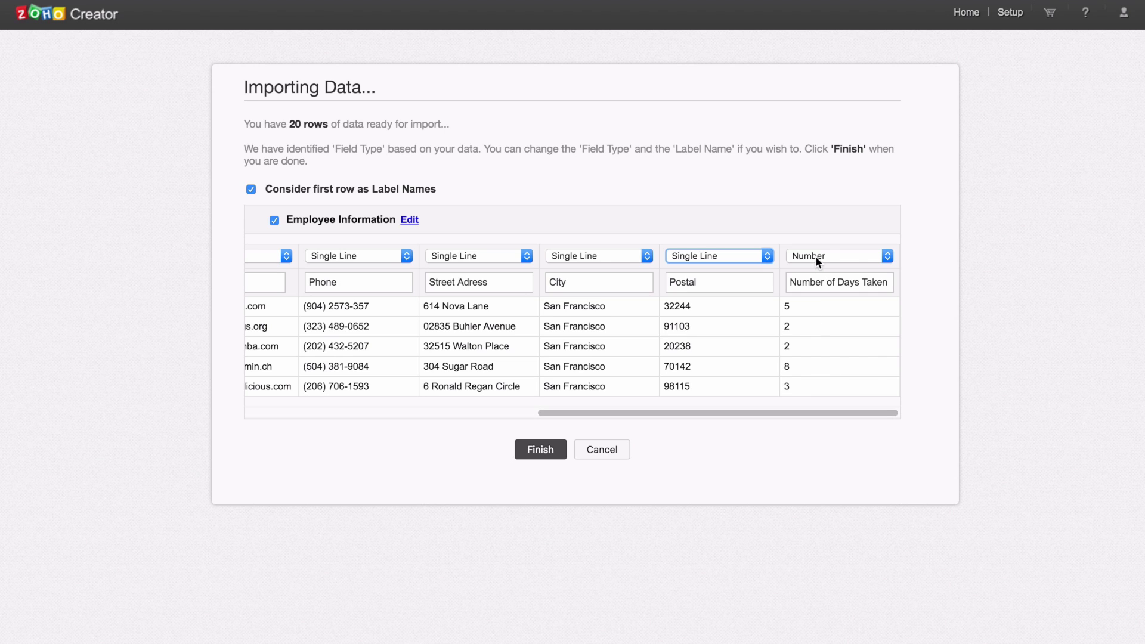
drag(729, 411, 821, 471)
click(541, 450)
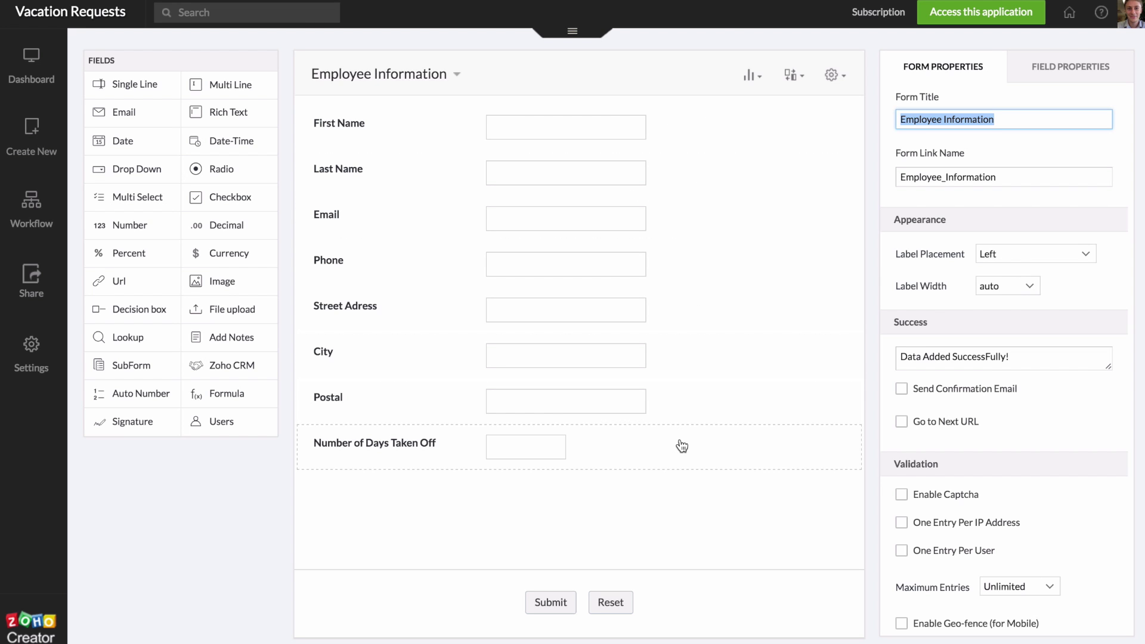
Step: Access the live application, review the records in the Employee Information report, and return to the Vacation Requests form
click(983, 19)
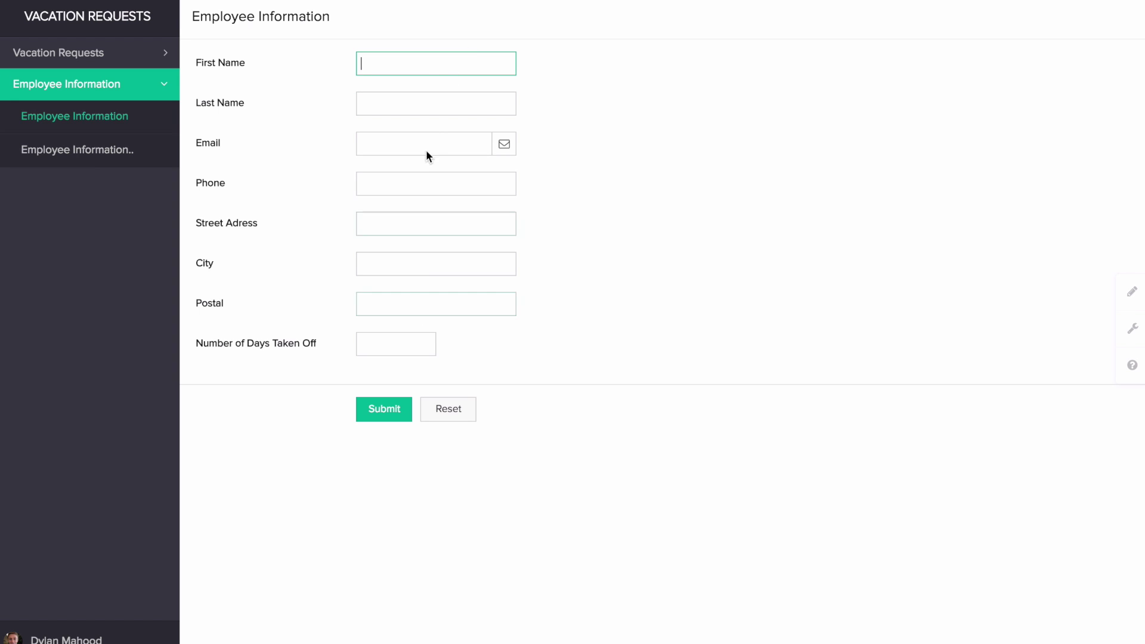
click(86, 152)
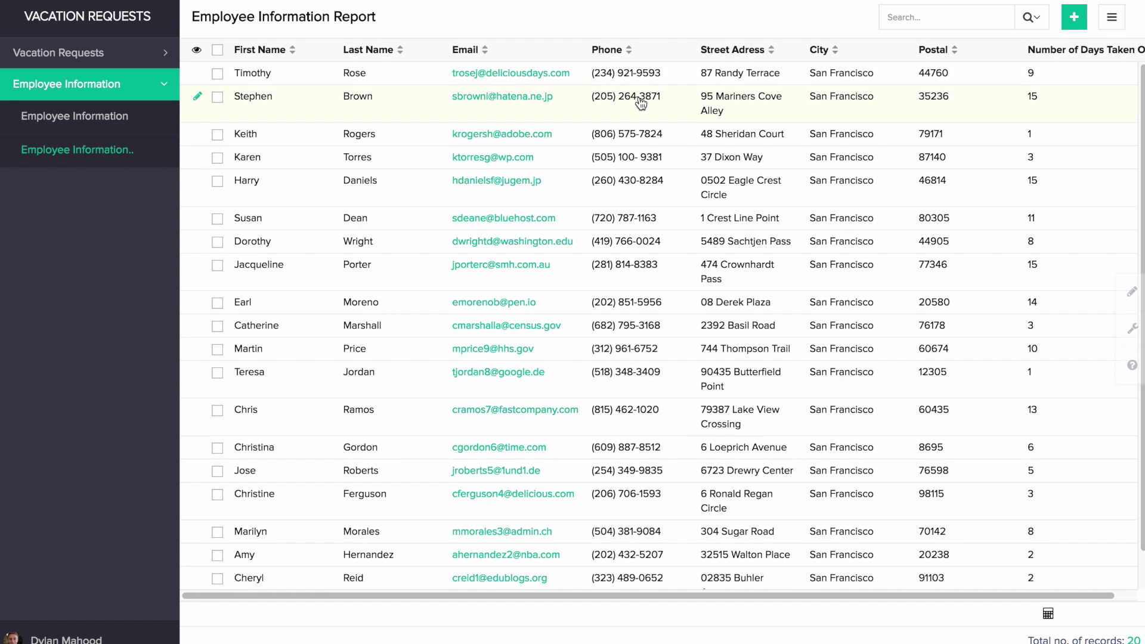
scroll(656, 122, down, 1)
scroll(717, 123, up, 1)
scroll(742, 107, down, 2)
scroll(747, 106, up, 2)
click(74, 55)
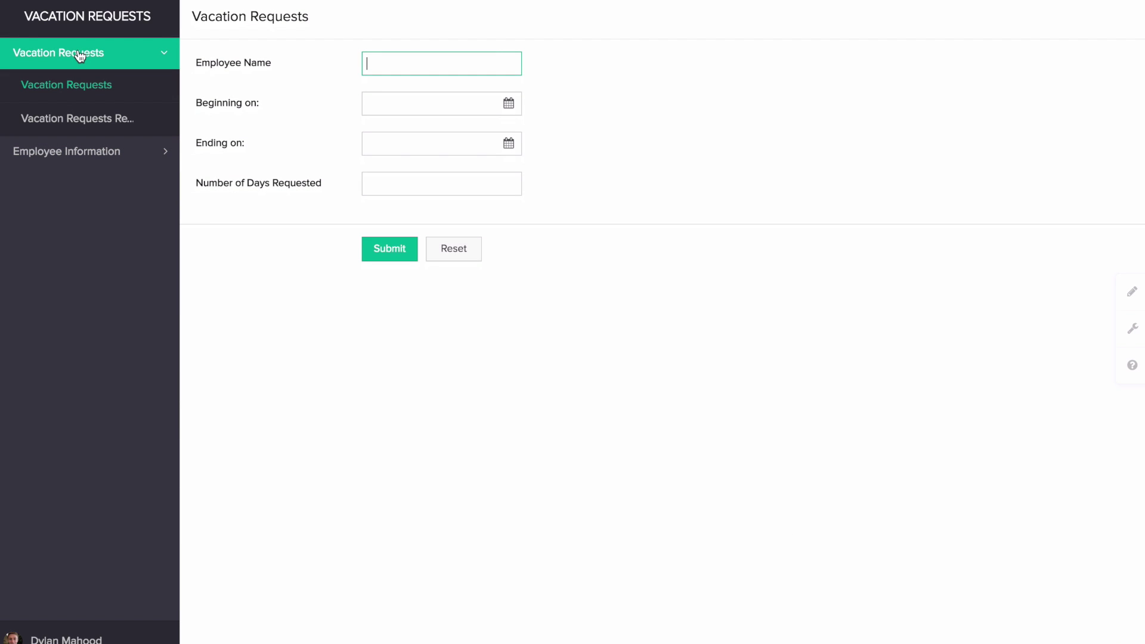